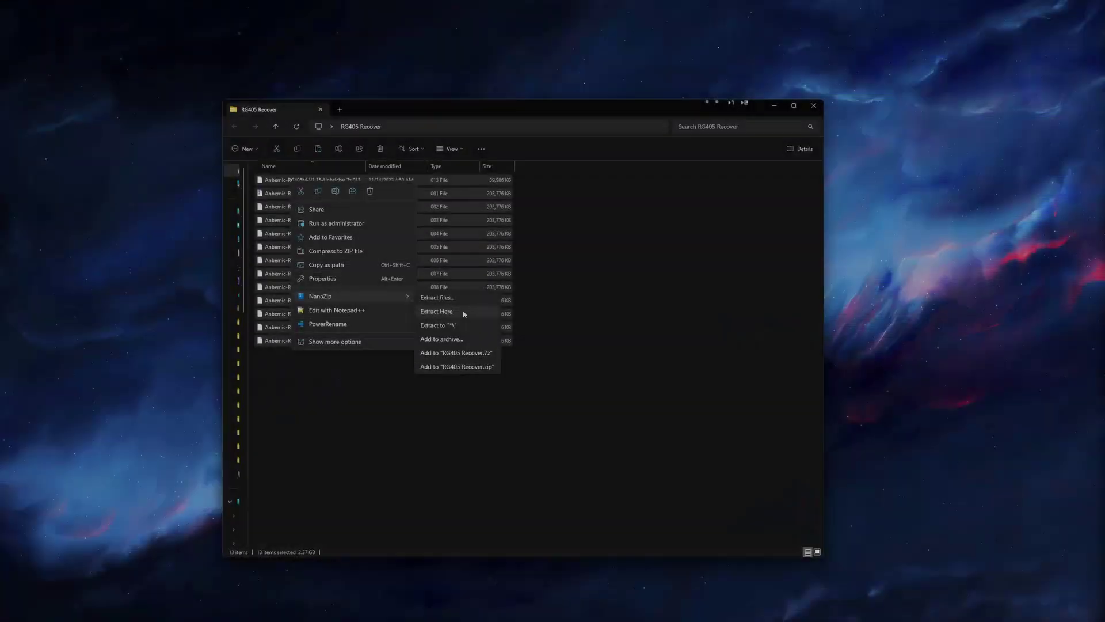
- Switch to the UpgradeDownload window showing the passed RG405M V1.15 flash
click(464, 313)
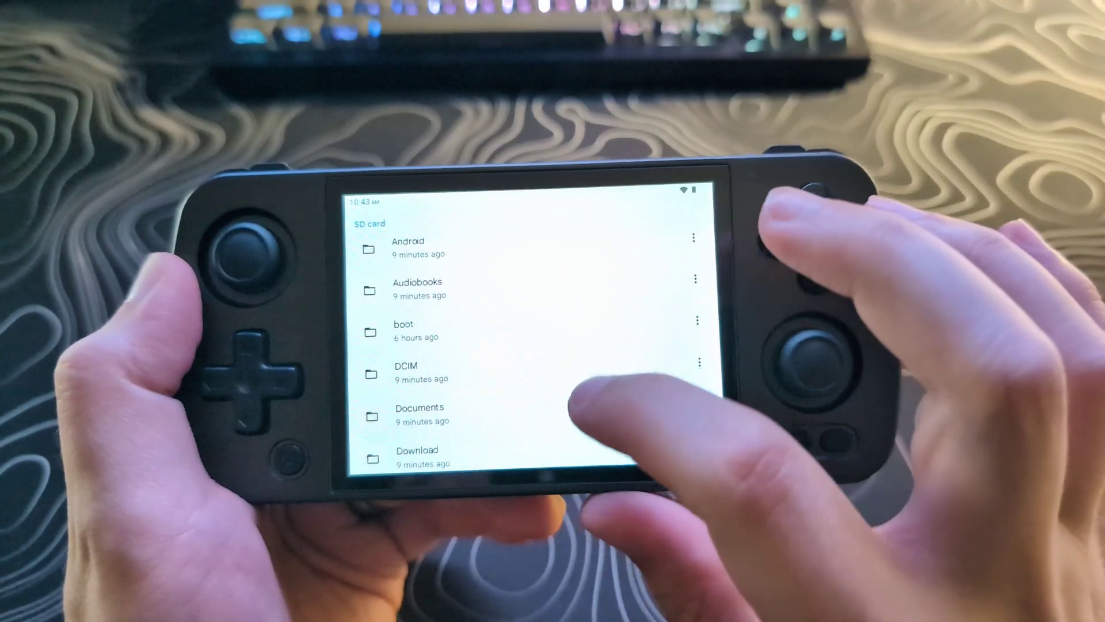
- Scroll further down the handheld's SD card folder list
scroll(593, 323, down, 3)
scroll(593, 368, down, 3)
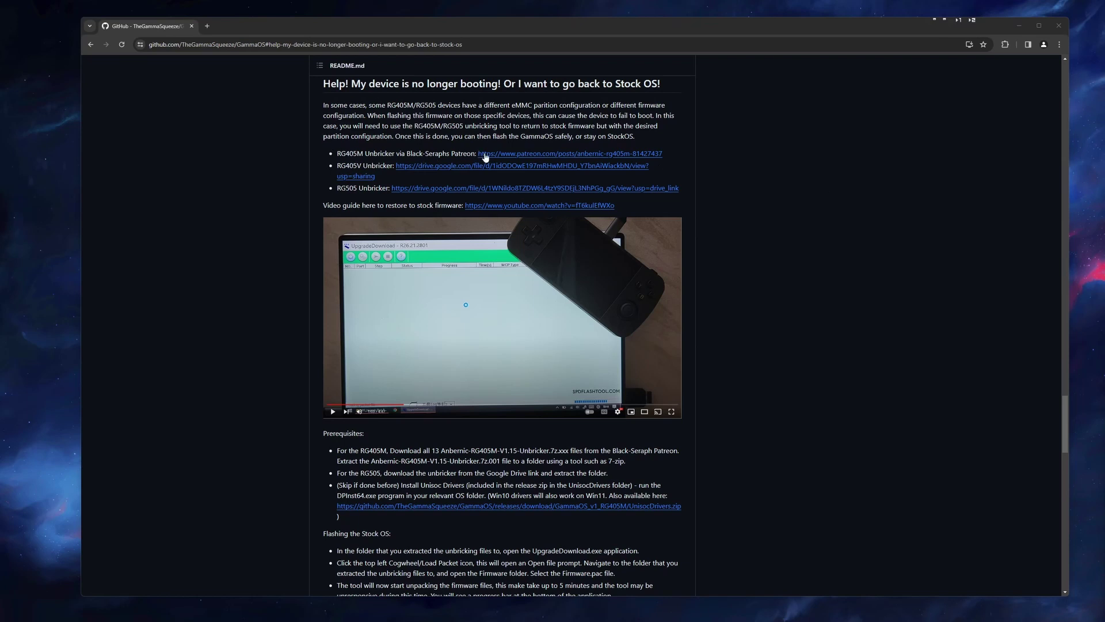
- Highlight the RG405M Unbricker line in the README's stock OS section
drag(338, 153, 364, 153)
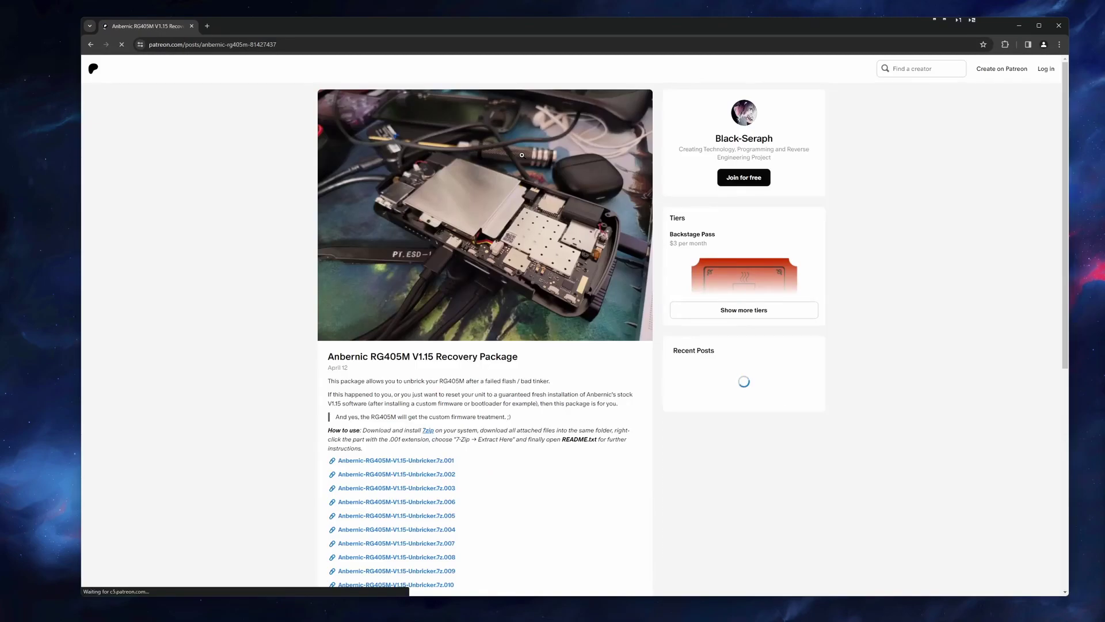
- Download the Anbernic-RG405M-V1.15-Unbricker.7z parts .001, .002 and .003 from the Patreon post
scroll(343, 311, down, 2)
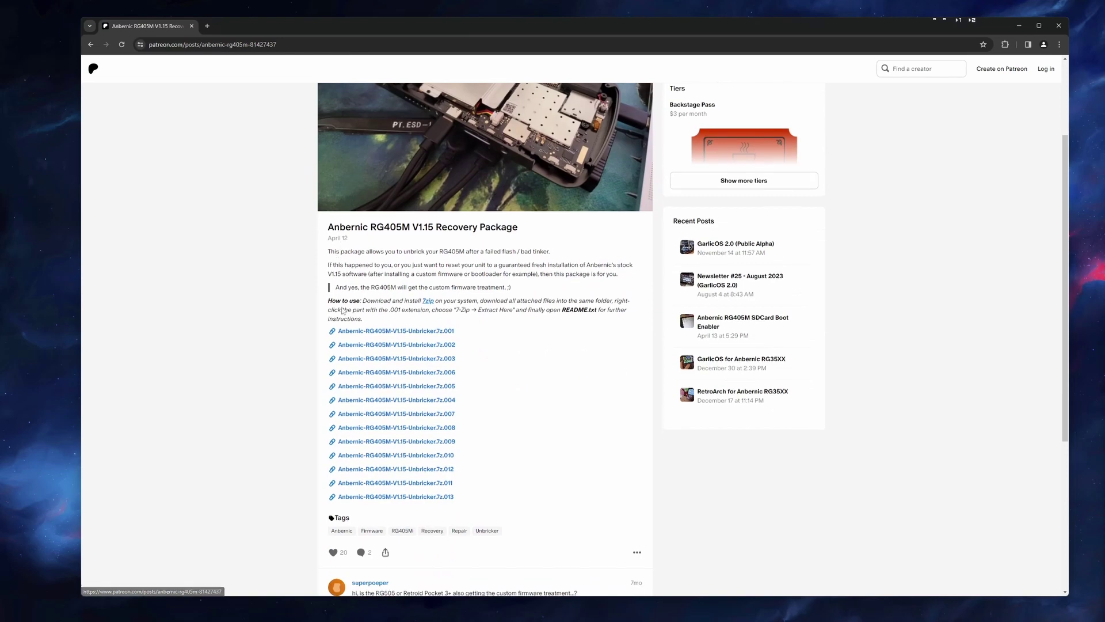
click(381, 332)
click(384, 346)
click(386, 363)
- Extract all 13 Unbricker archive parts into RG405 Recover using NanaZip Extract Here
drag(390, 378, 292, 184)
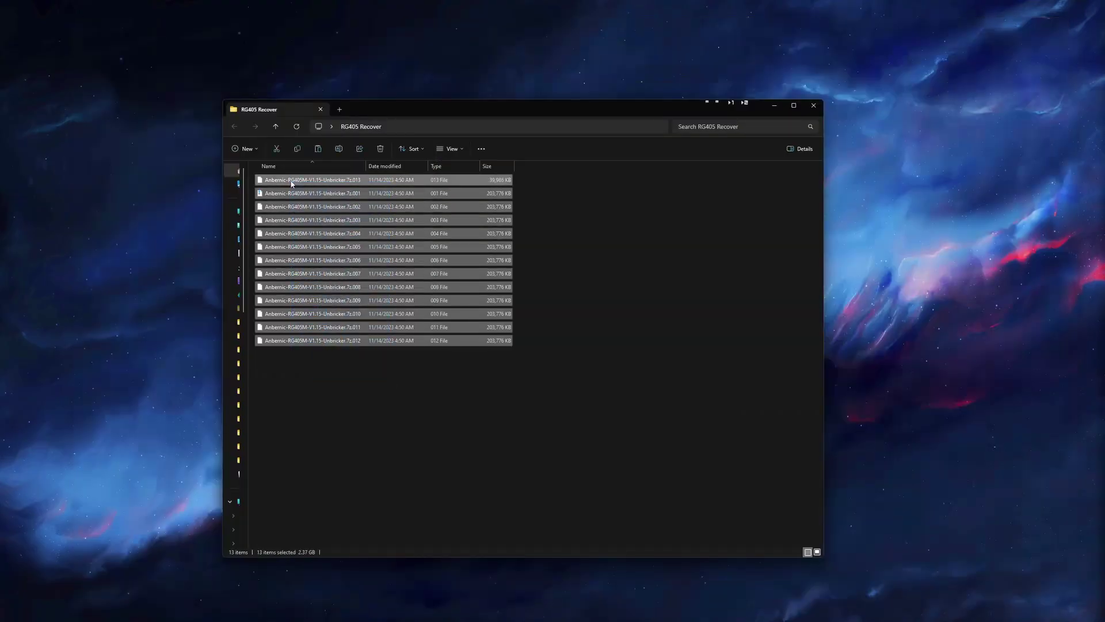
right_click(292, 184)
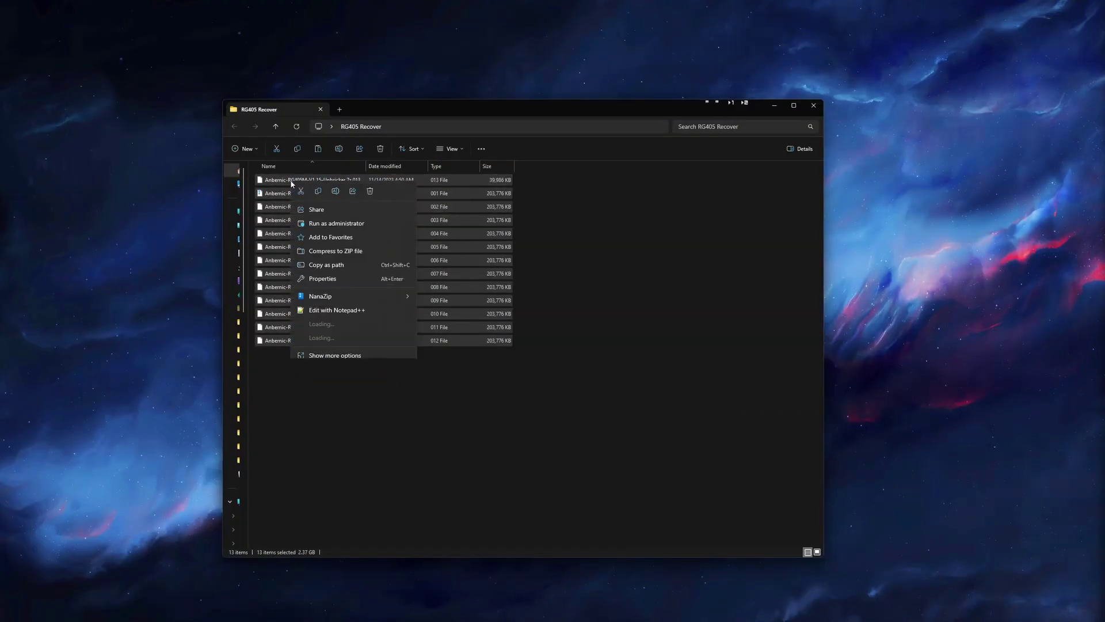
mouse_move(319, 296)
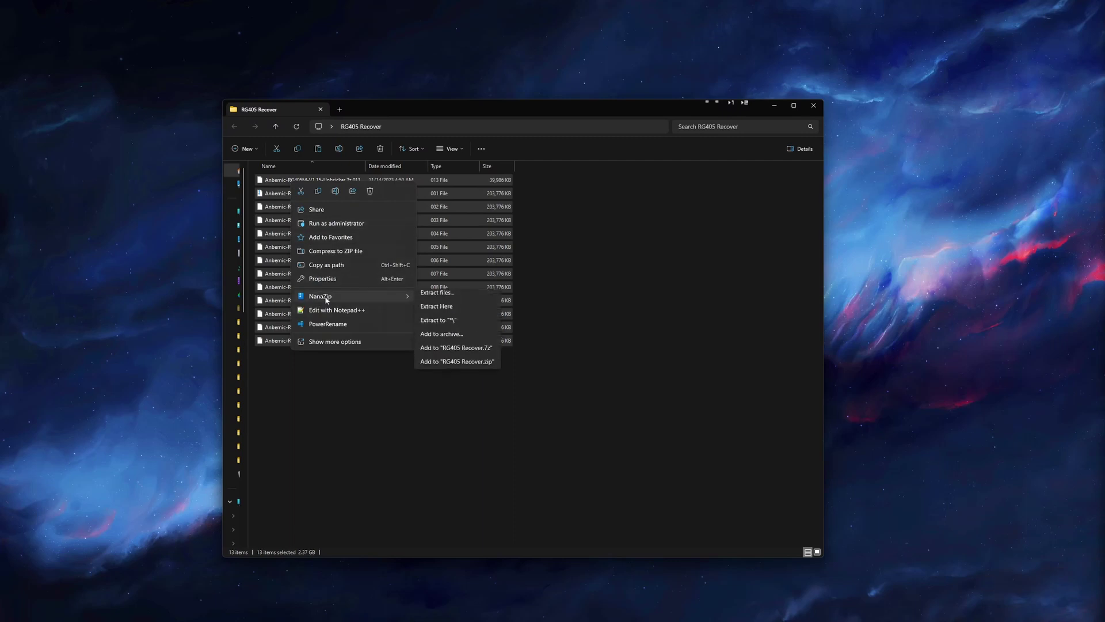
click(463, 311)
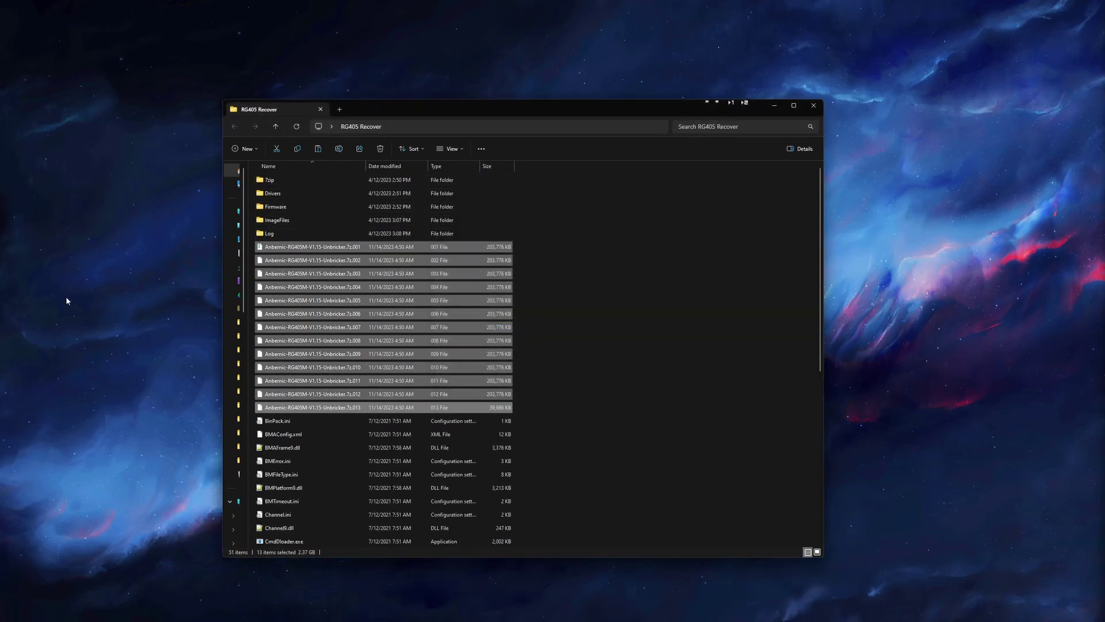
- Delete the 13 selected archive parts to the Recycle Bin
right_click(397, 301)
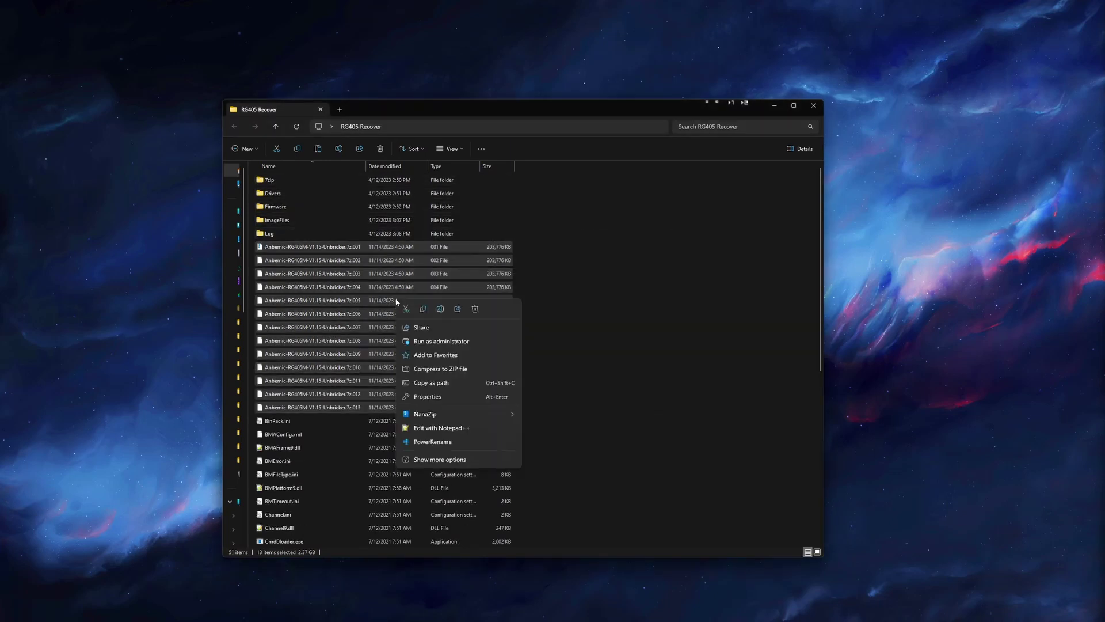
click(474, 309)
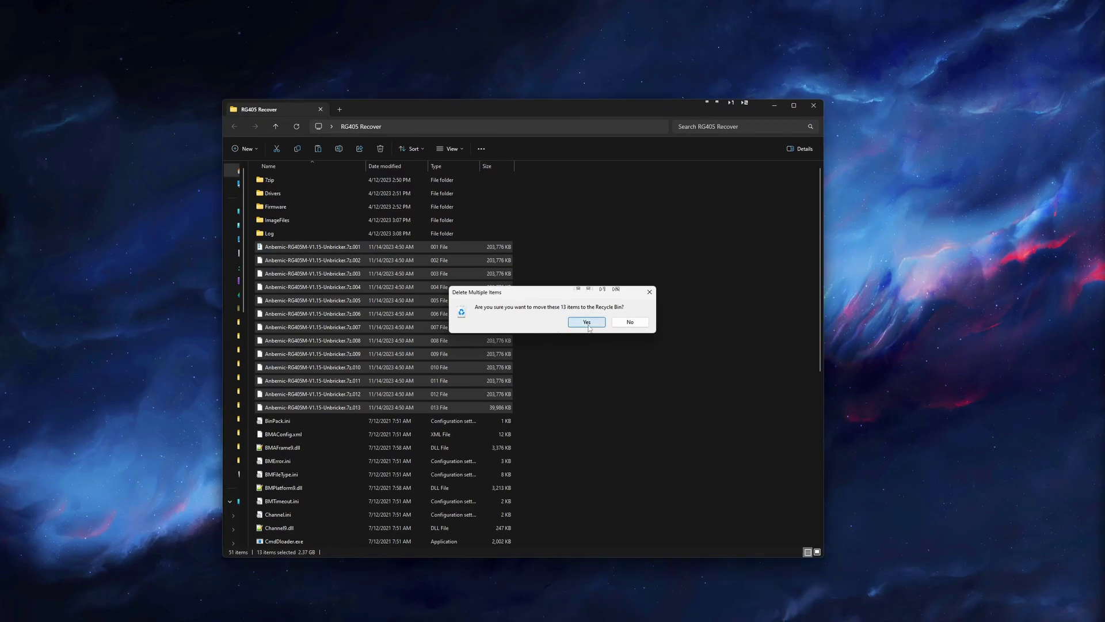
click(584, 319)
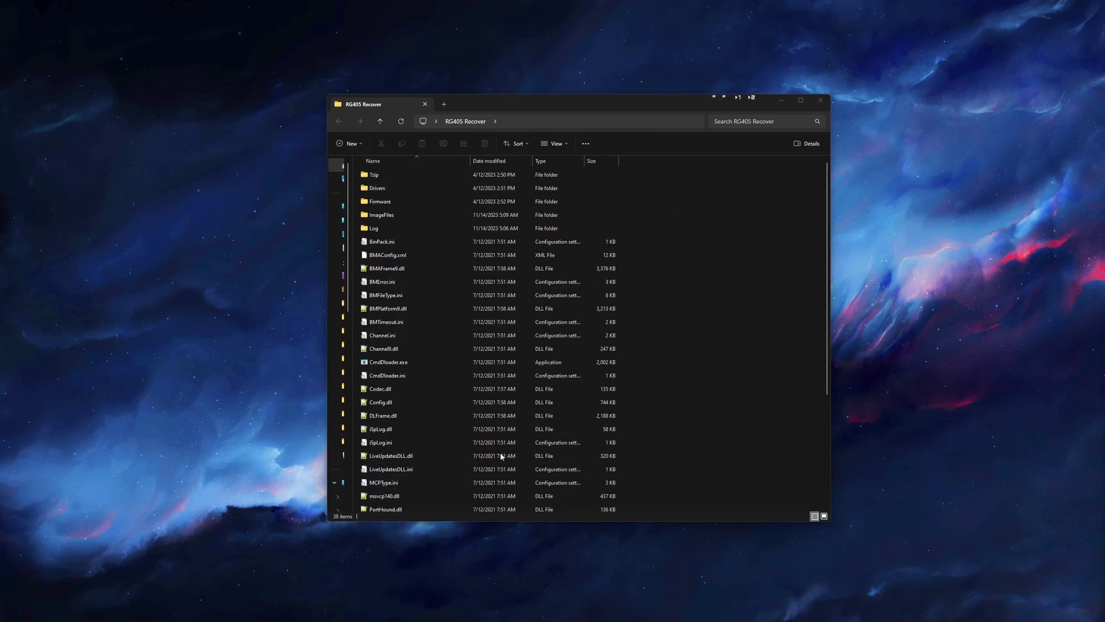
- Run DPInst64.exe from Drivers\Win10 and complete the UNISOC driver installation
double_click(391, 190)
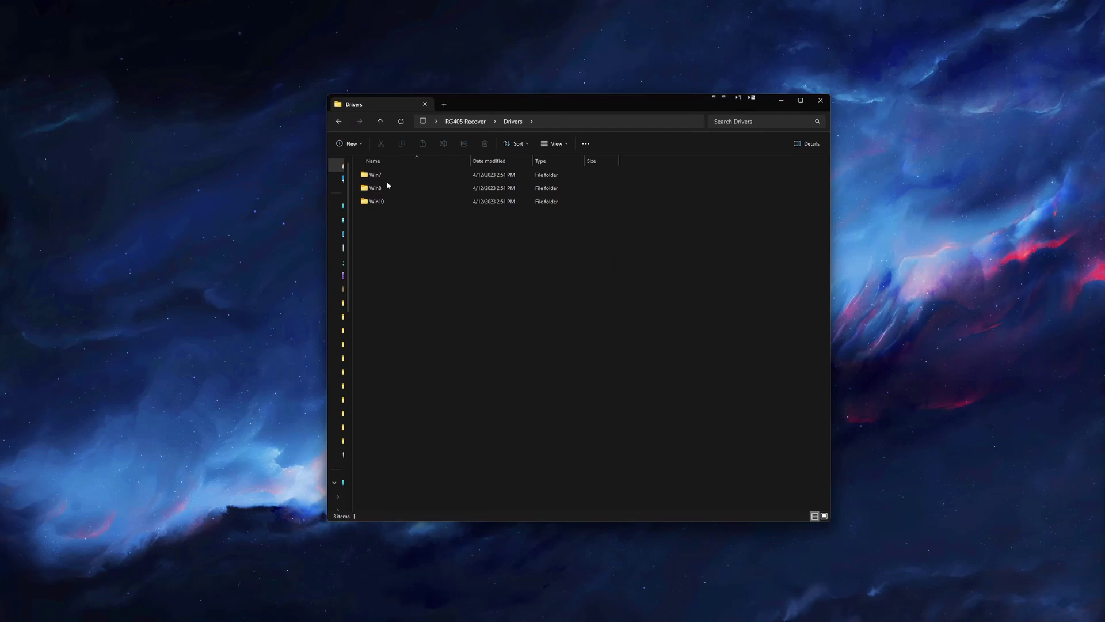
click(387, 203)
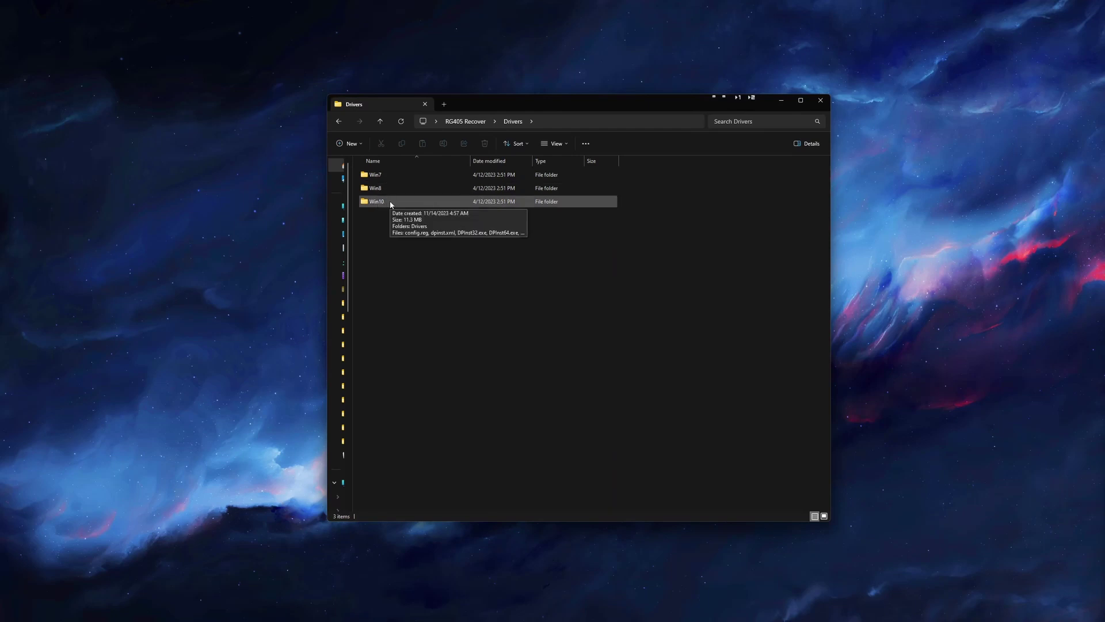
double_click(390, 204)
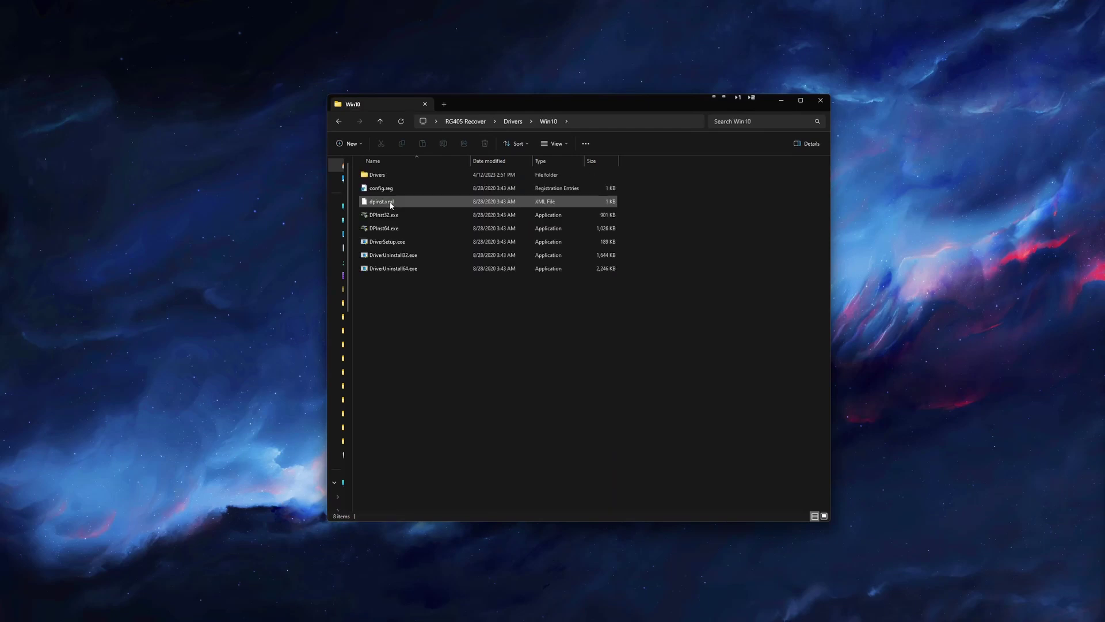
mouse_move(396, 230)
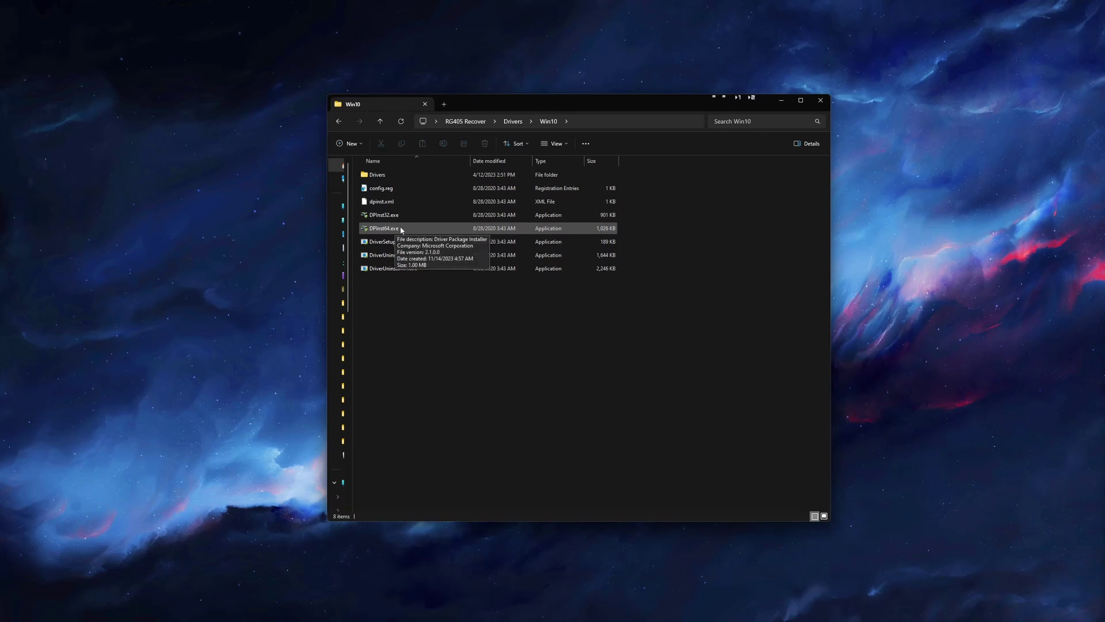
double_click(401, 231)
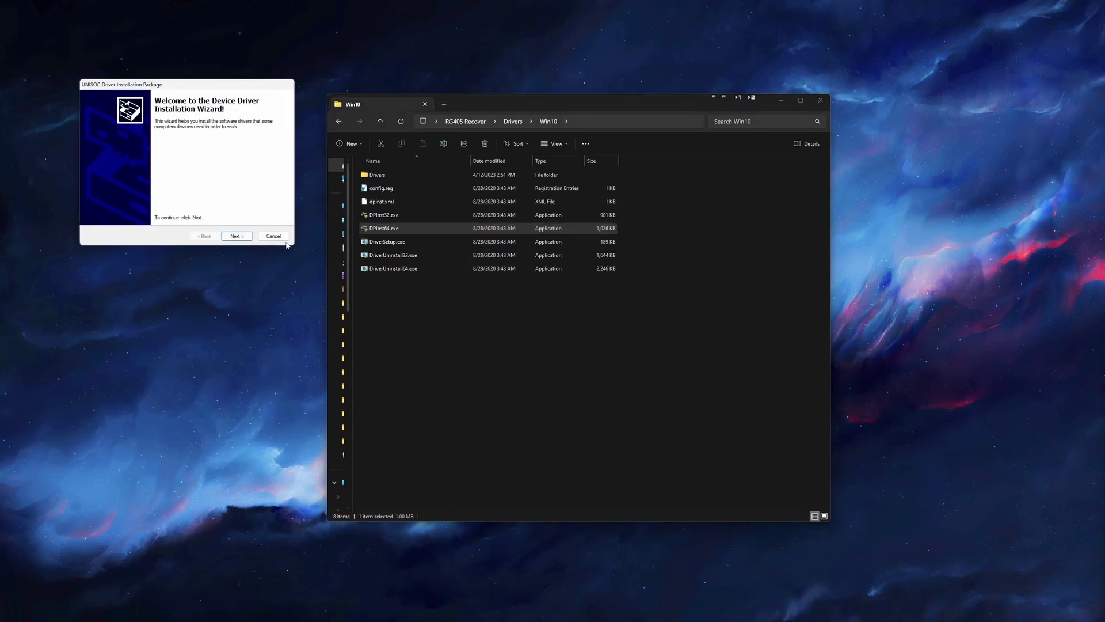
click(234, 236)
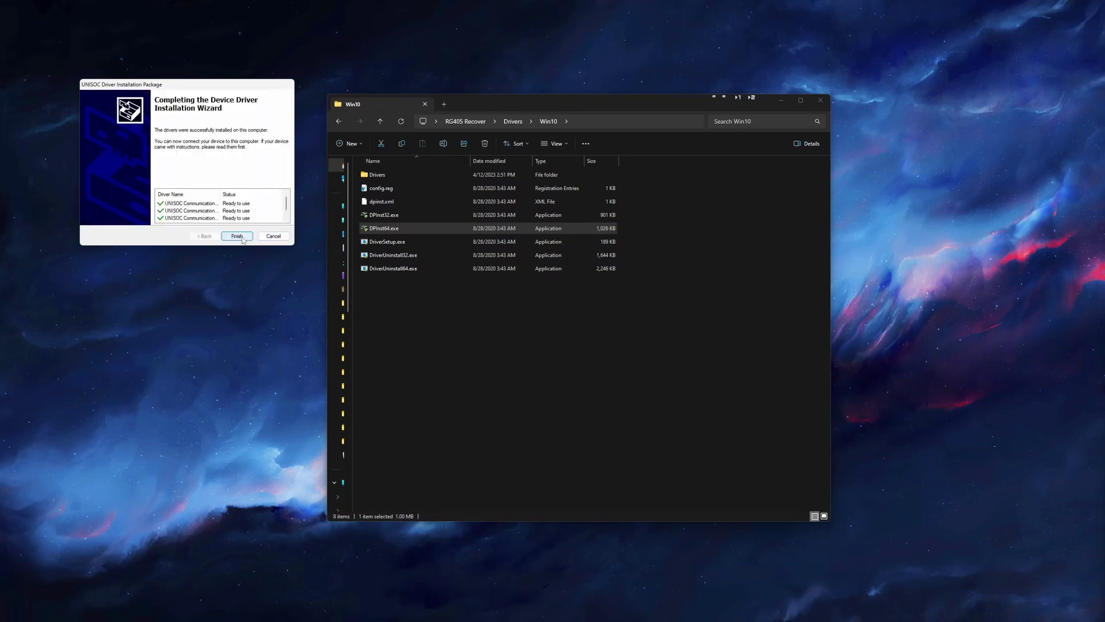
click(236, 236)
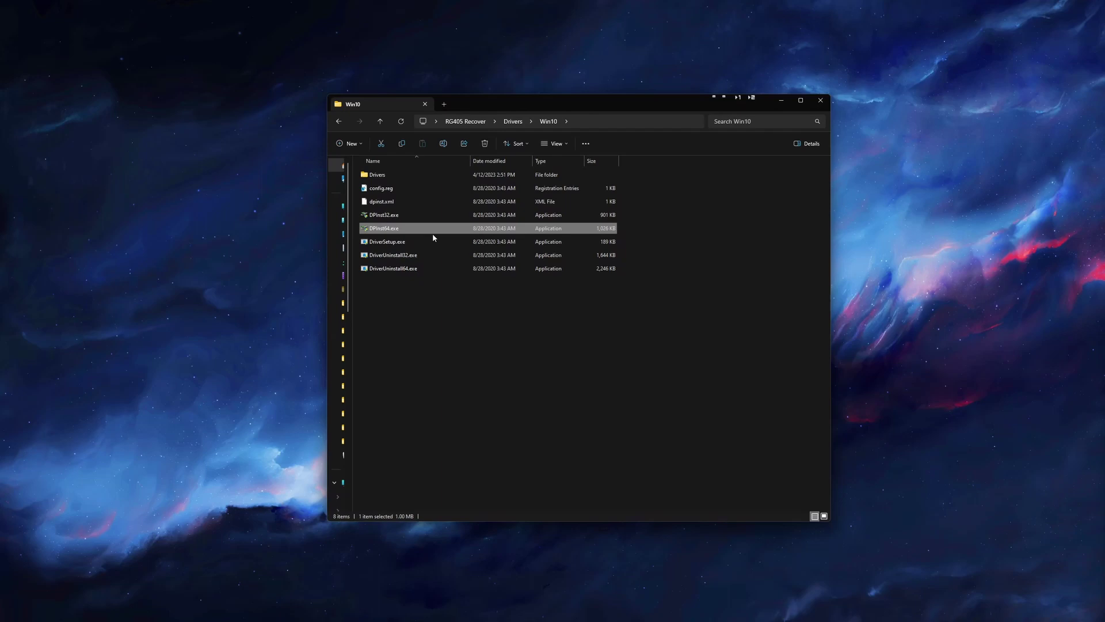
- Go back to the RG405 Recover folder and launch UpgradeDownload.exe
click(339, 122)
click(339, 121)
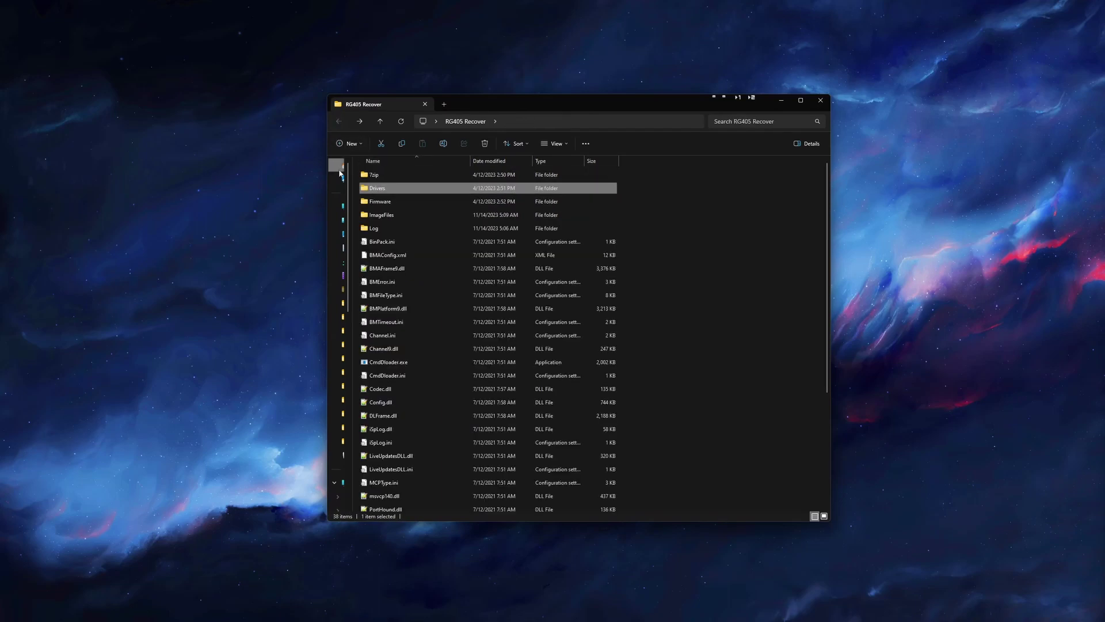
scroll(449, 314, down, 1)
scroll(450, 316, down, 3)
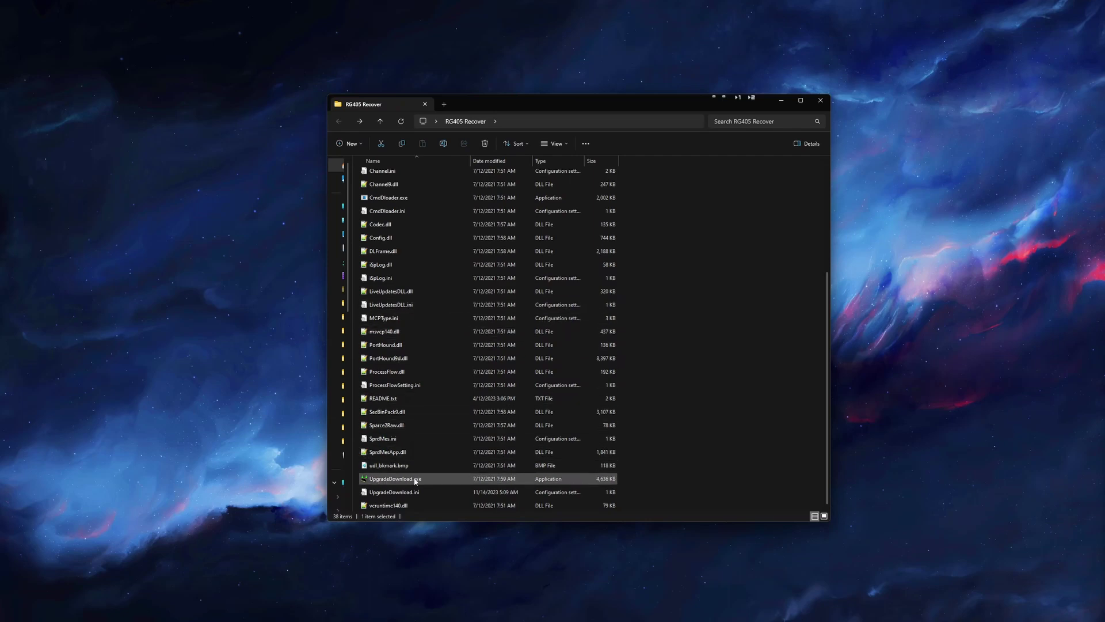
double_click(415, 480)
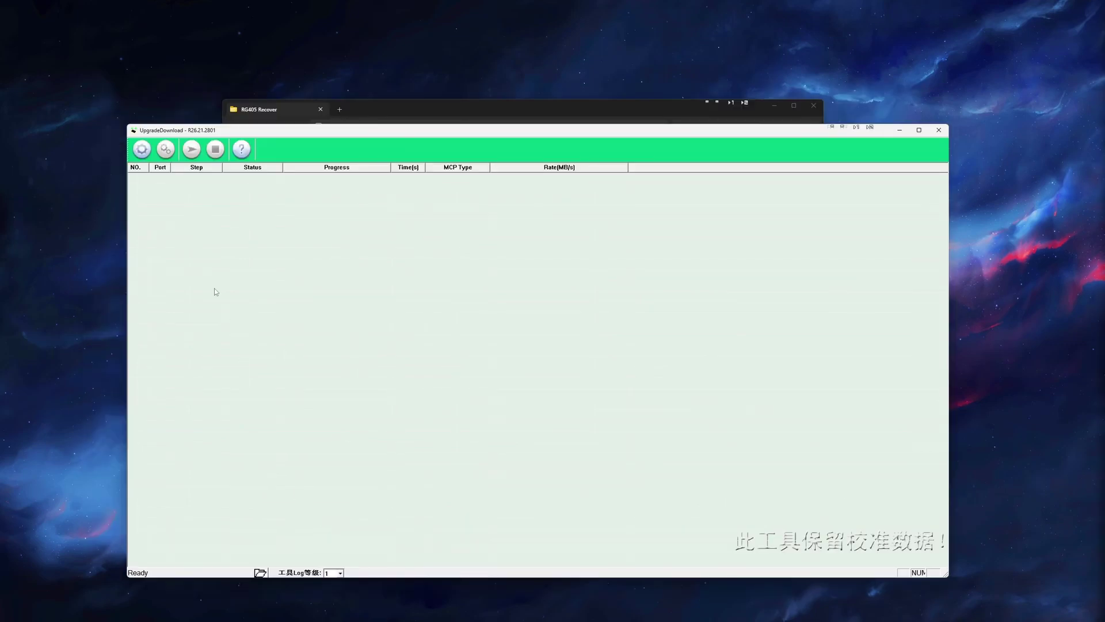
- Load Firmware\Firmware.pac as the packet in UpgradeDownload
click(142, 149)
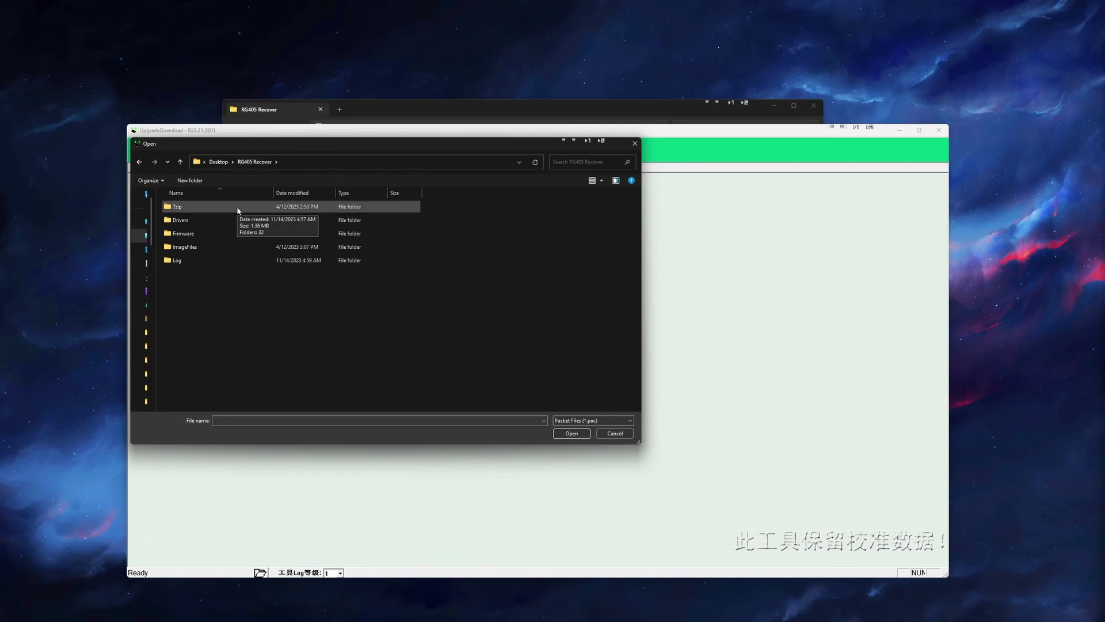
double_click(201, 234)
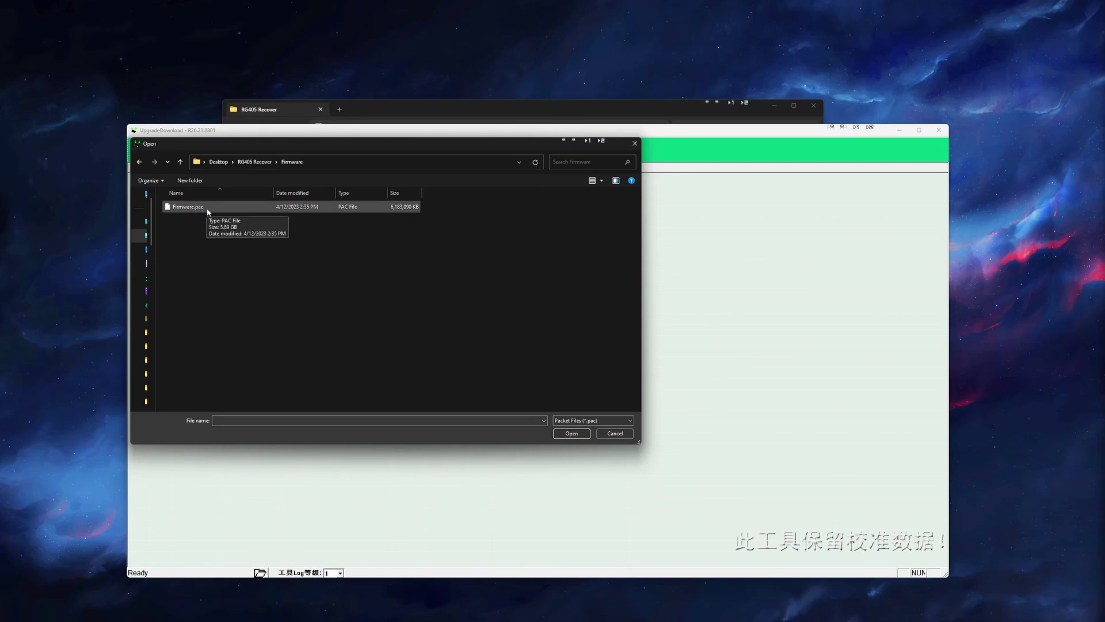
double_click(207, 209)
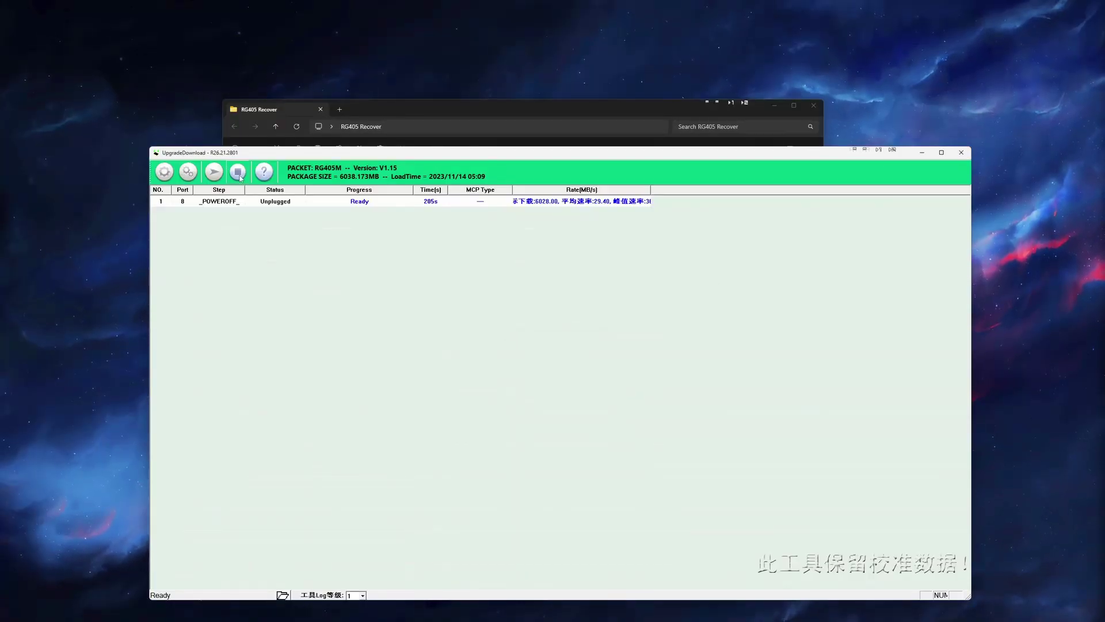
- Stop the UpgradeDownload flashing session and close the tool
click(240, 176)
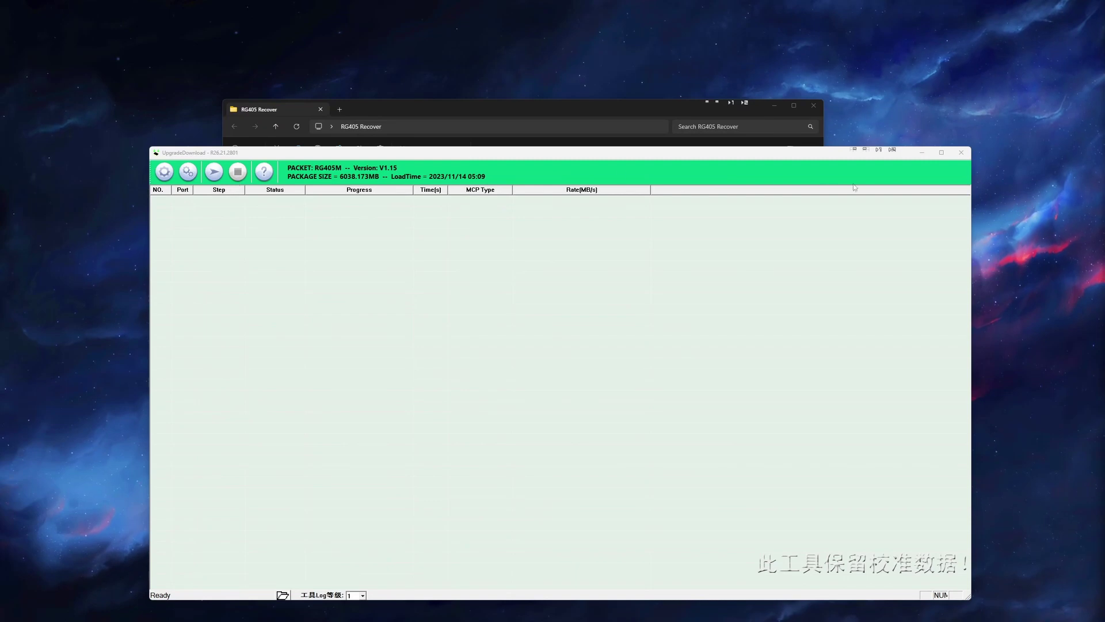
click(961, 153)
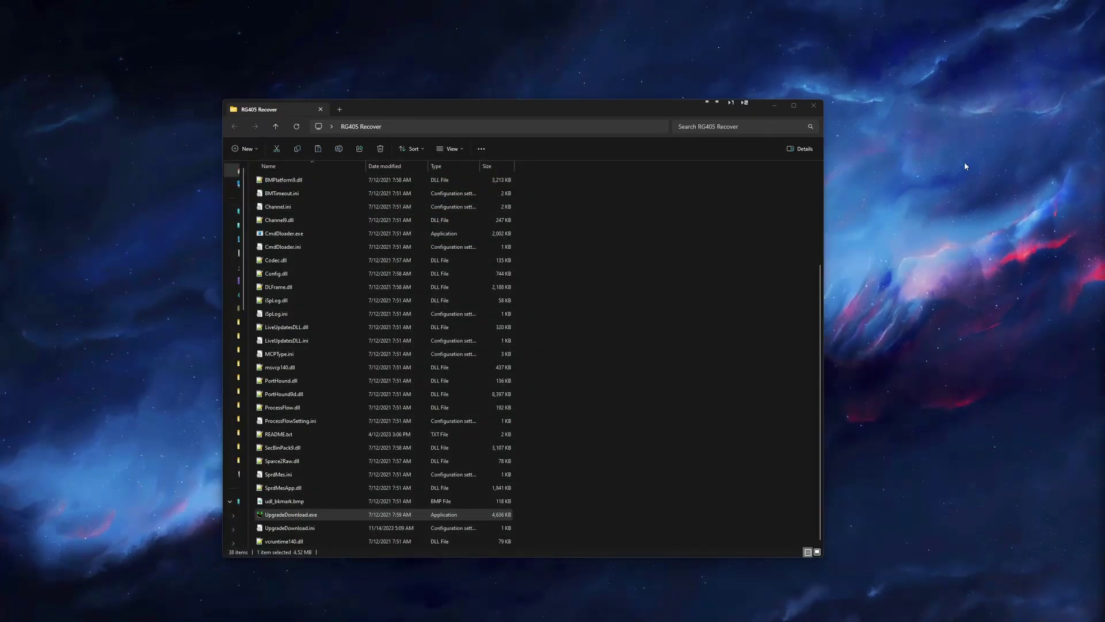